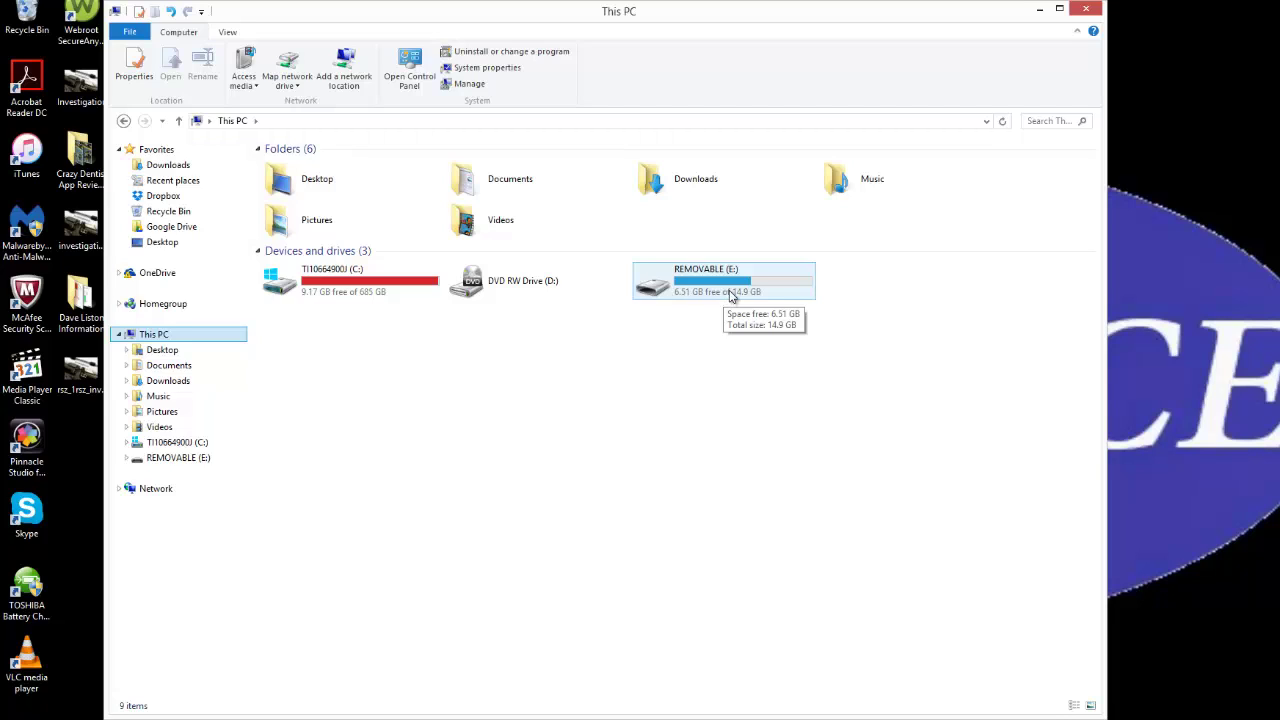
Step: Open REMOVABLE (E:) and browse through DCIM into the 100VIDEO camera folder
{"action": "double_click", "coordinate": [731, 291]}
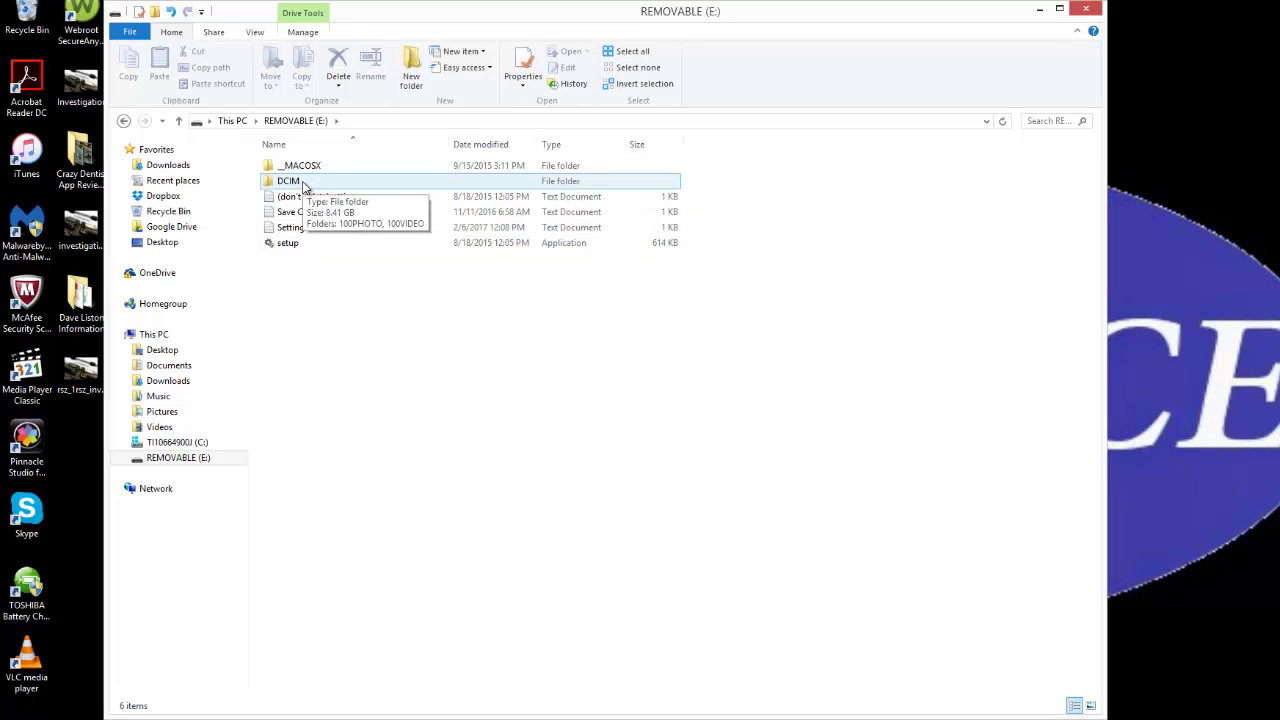
{"action": "left_click", "coordinate": [302, 182]}
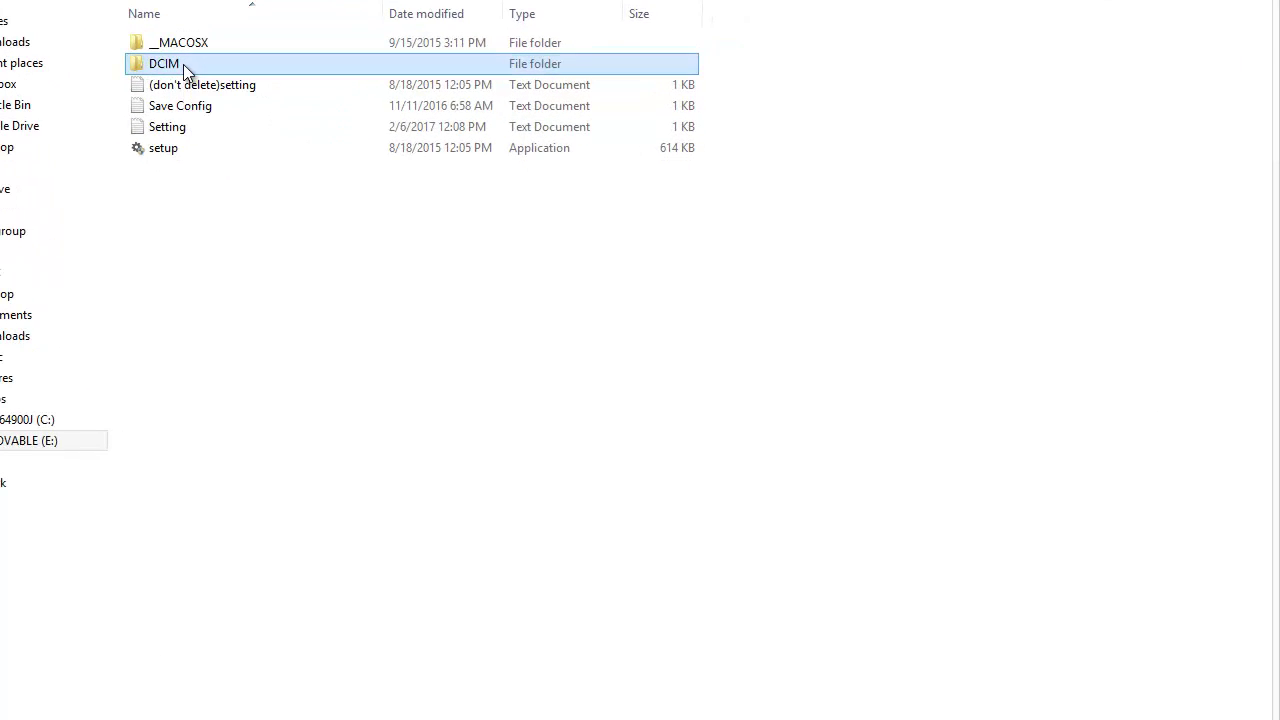
{"action": "double_click", "coordinate": [183, 64]}
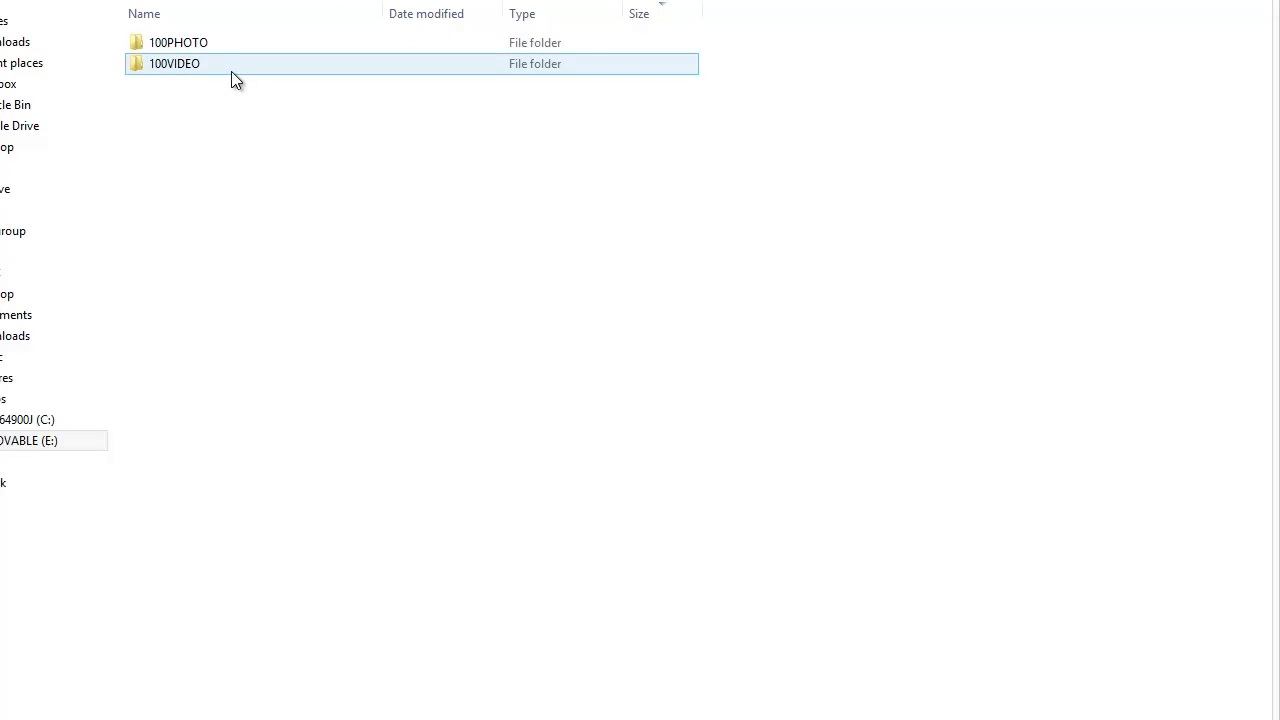
{"action": "mouse_move", "coordinate": [237, 65]}
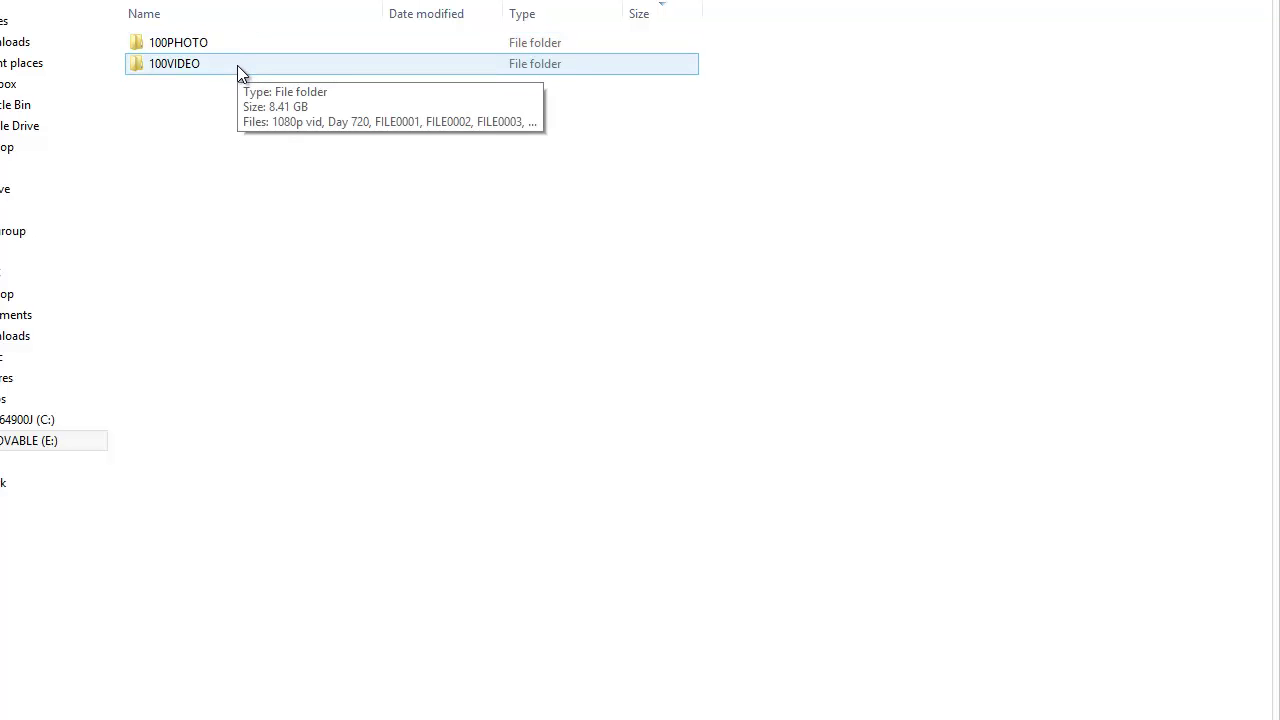
{"action": "double_click", "coordinate": [237, 65]}
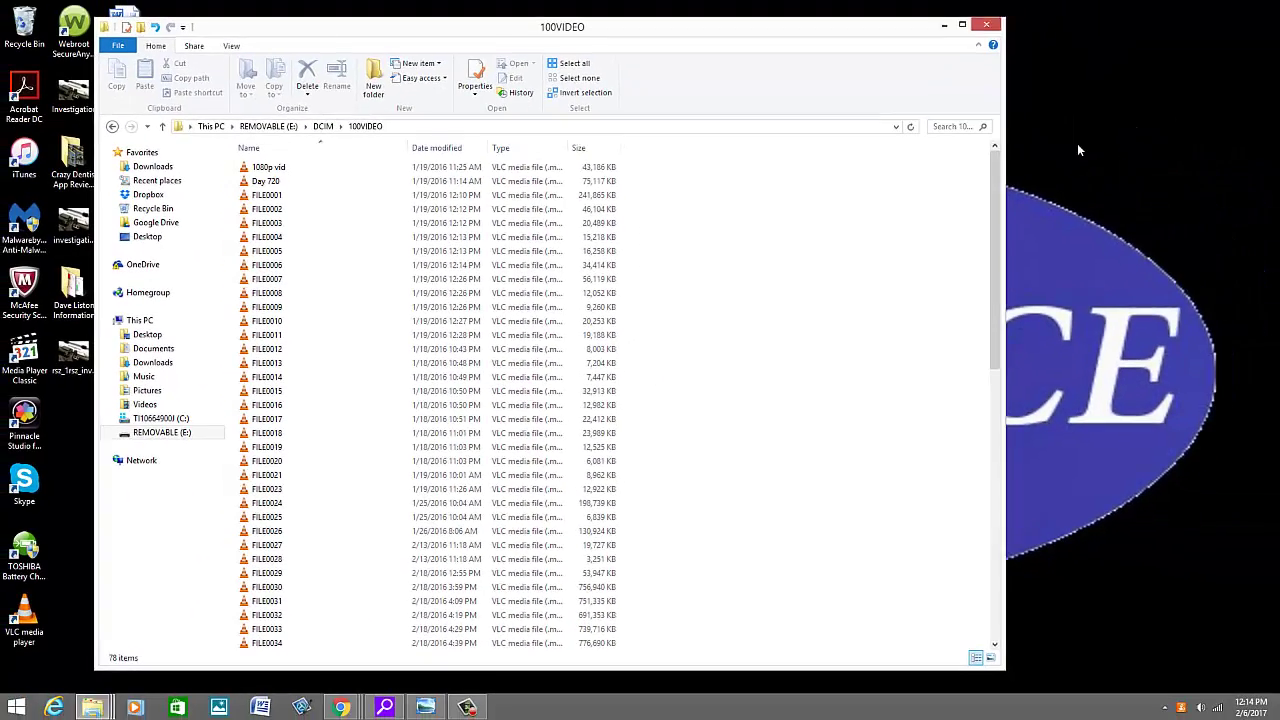
Step: Create a new folder named 'spy cam' on the desktop
{"action": "right_click", "coordinate": [1077, 143]}
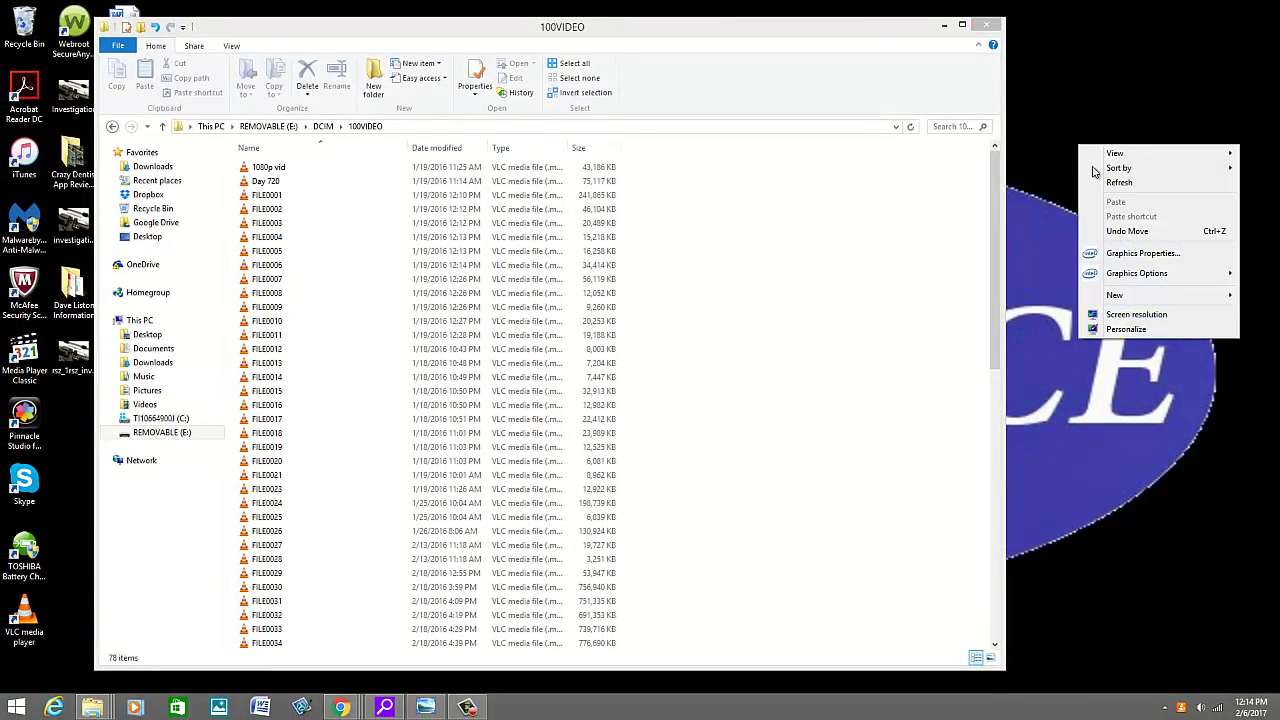
{"action": "mouse_move", "coordinate": [1114, 295]}
{"action": "left_click", "coordinate": [1012, 300]}
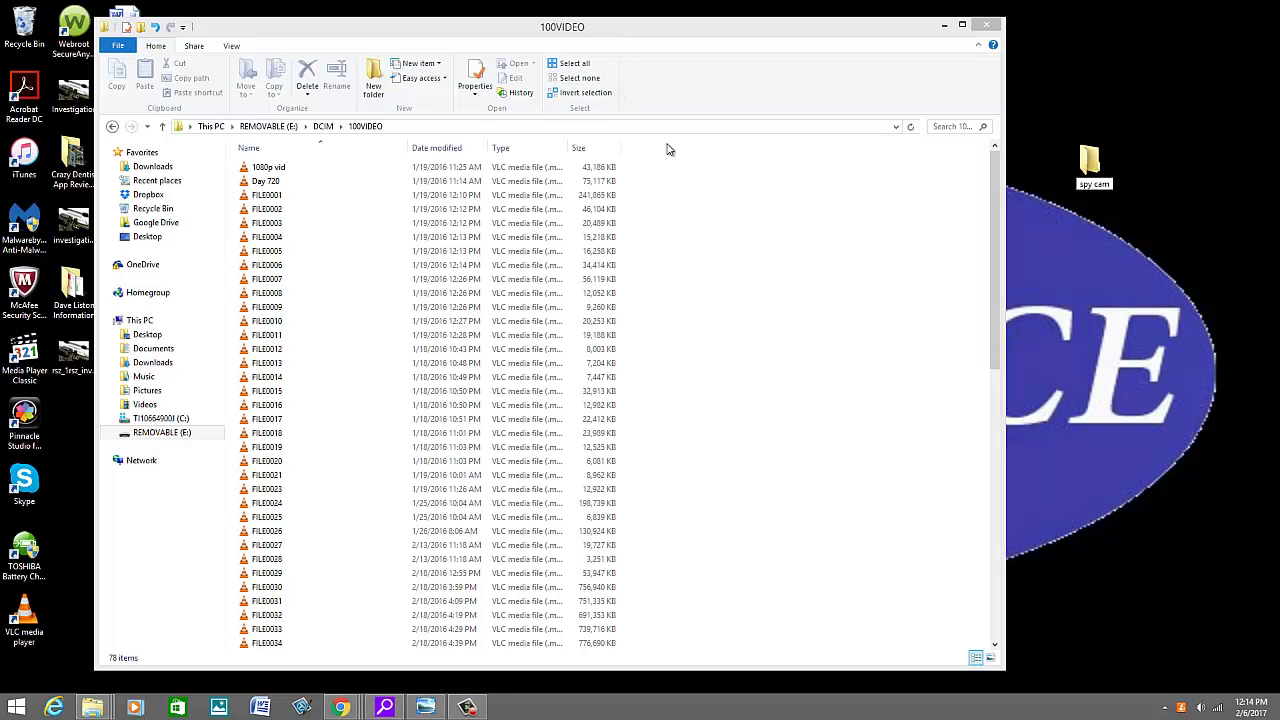
Step: Copy the 1080p vid file from 100VIDEO into the spy cam folder
{"action": "left_click", "coordinate": [772, 314]}
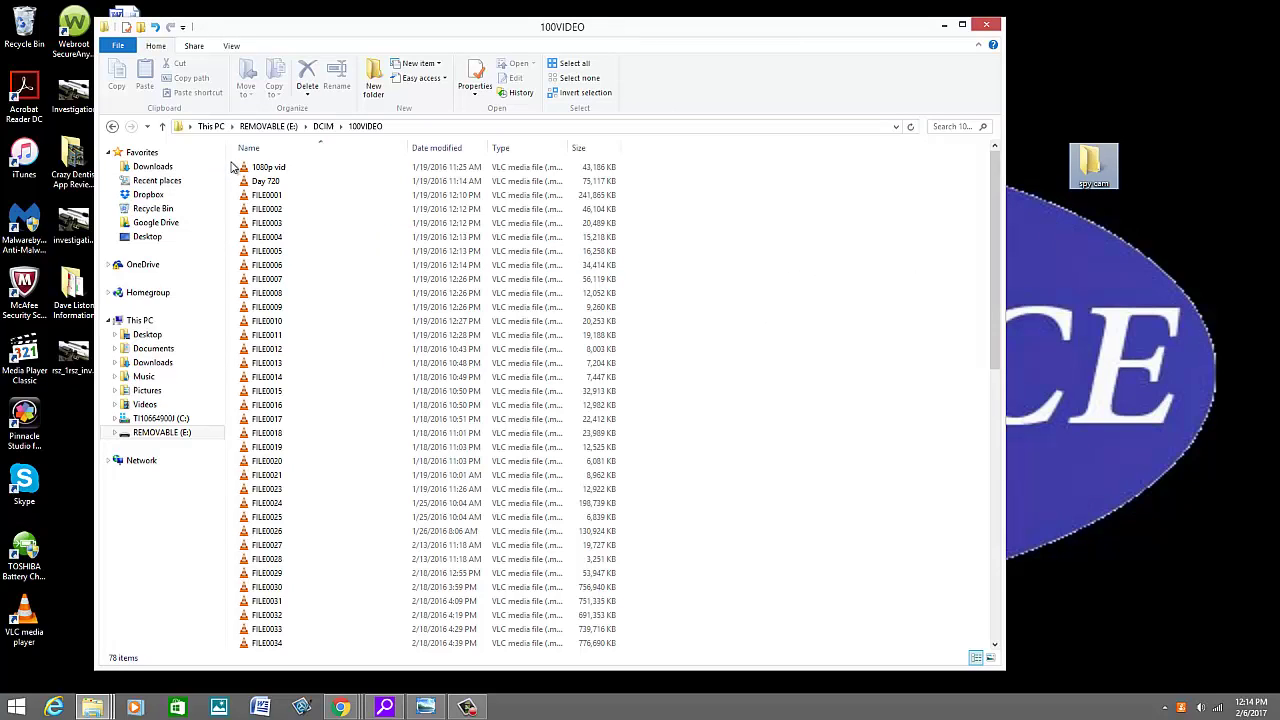
{"action": "left_click_drag", "start_coordinate": [232, 162], "coordinate": [644, 394]}
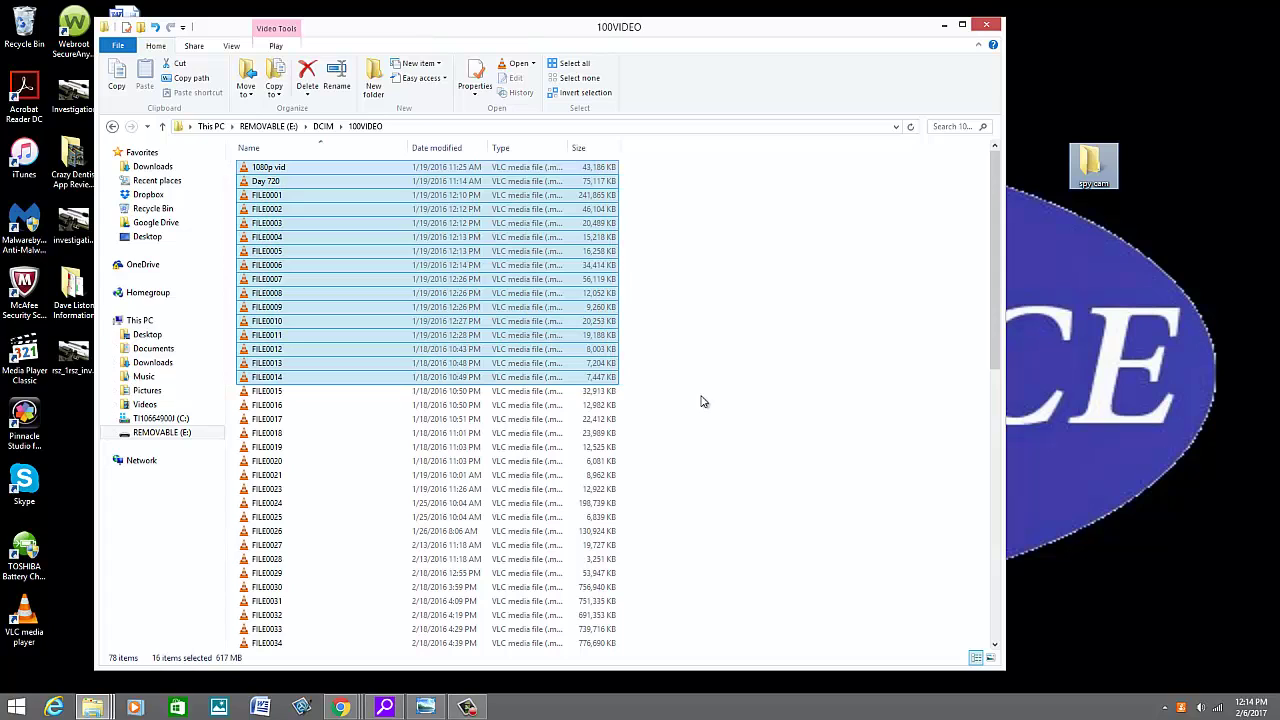
{"action": "left_click", "coordinate": [676, 354]}
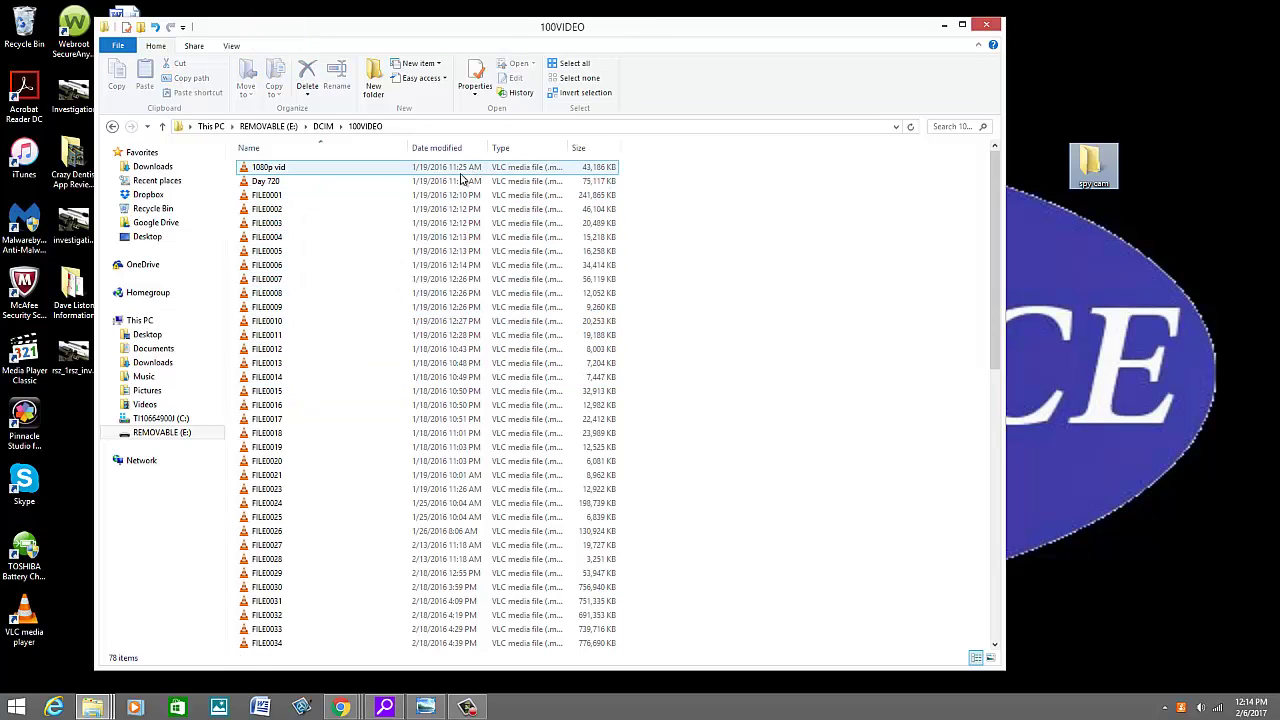
{"action": "left_click_drag", "start_coordinate": [459, 172], "coordinate": [1118, 204]}
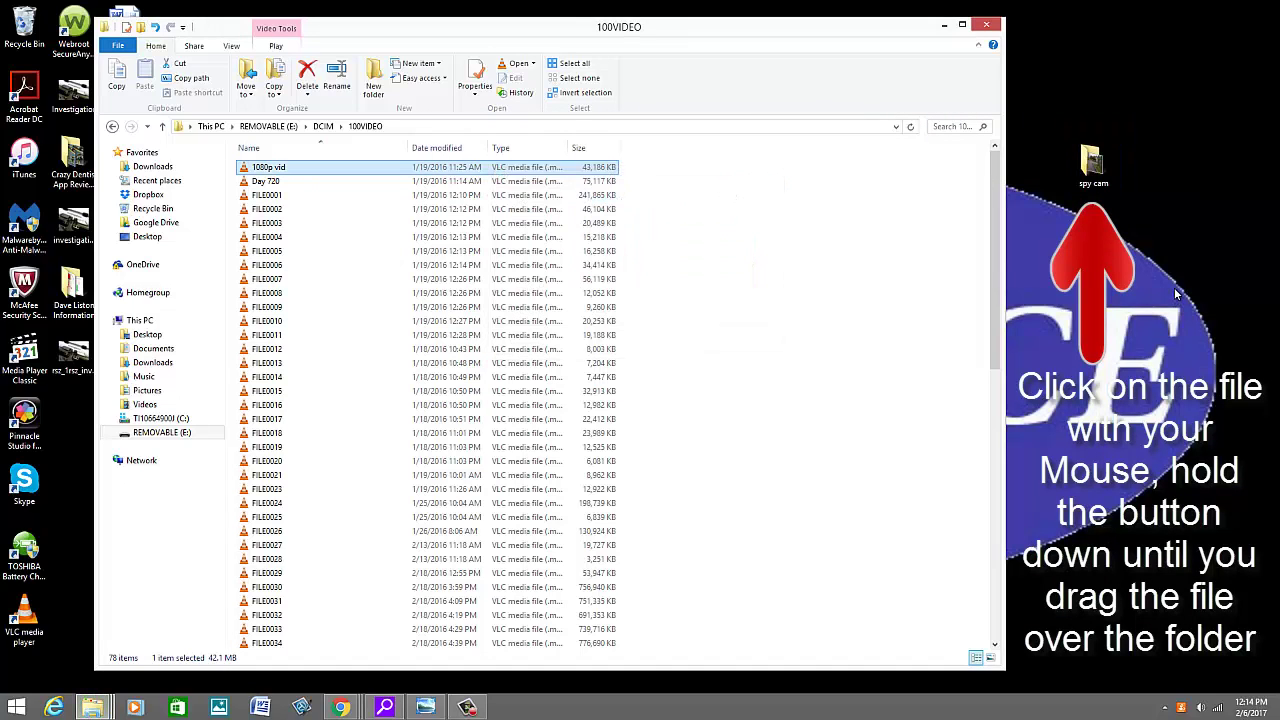
Step: Open the desktop spy cam folder, place it on the right beside 100VIDEO, and select 1080p vid
{"action": "double_click", "coordinate": [1092, 163]}
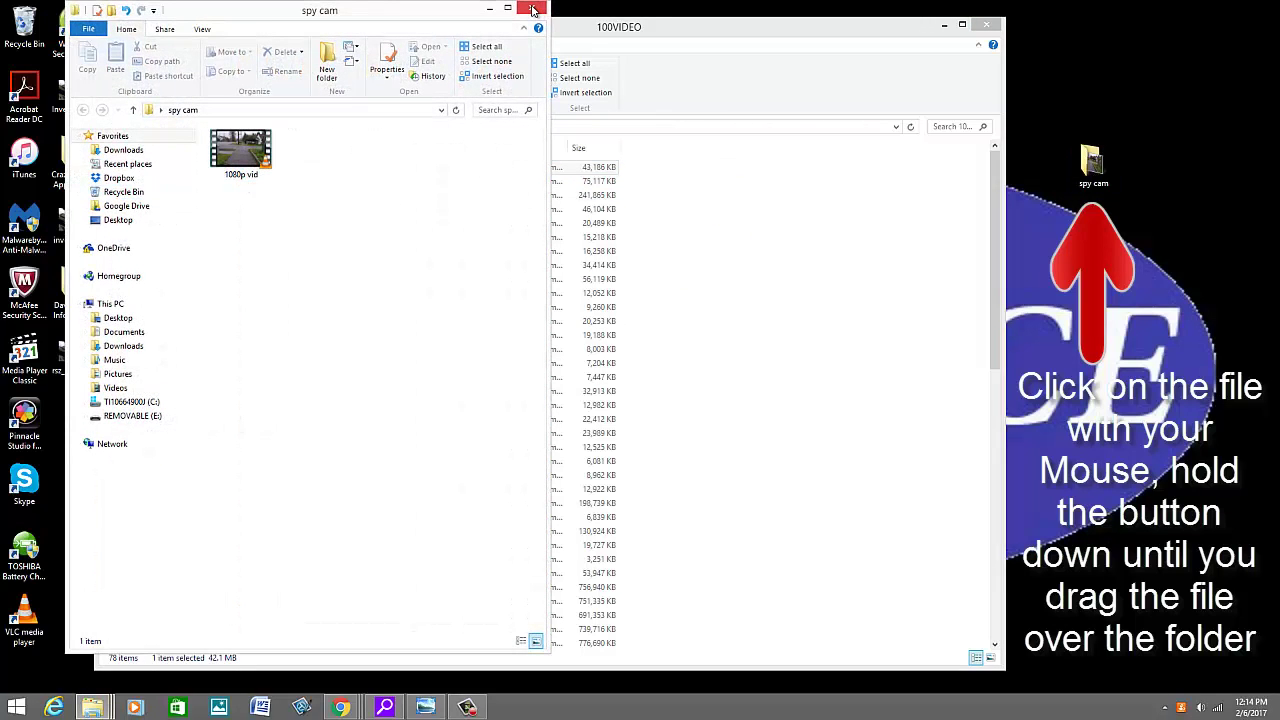
{"action": "left_click_drag", "start_coordinate": [400, 10], "coordinate": [1064, 53]}
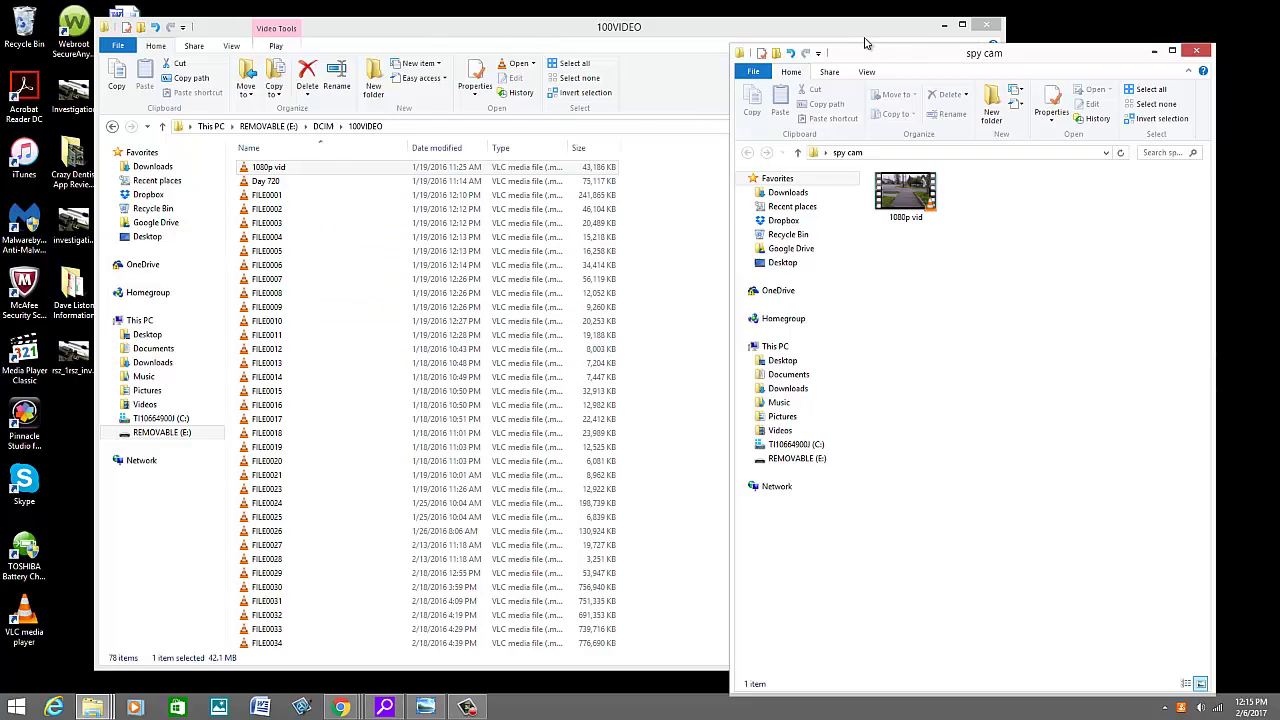
{"action": "left_click_drag", "start_coordinate": [974, 58], "coordinate": [1030, 38]}
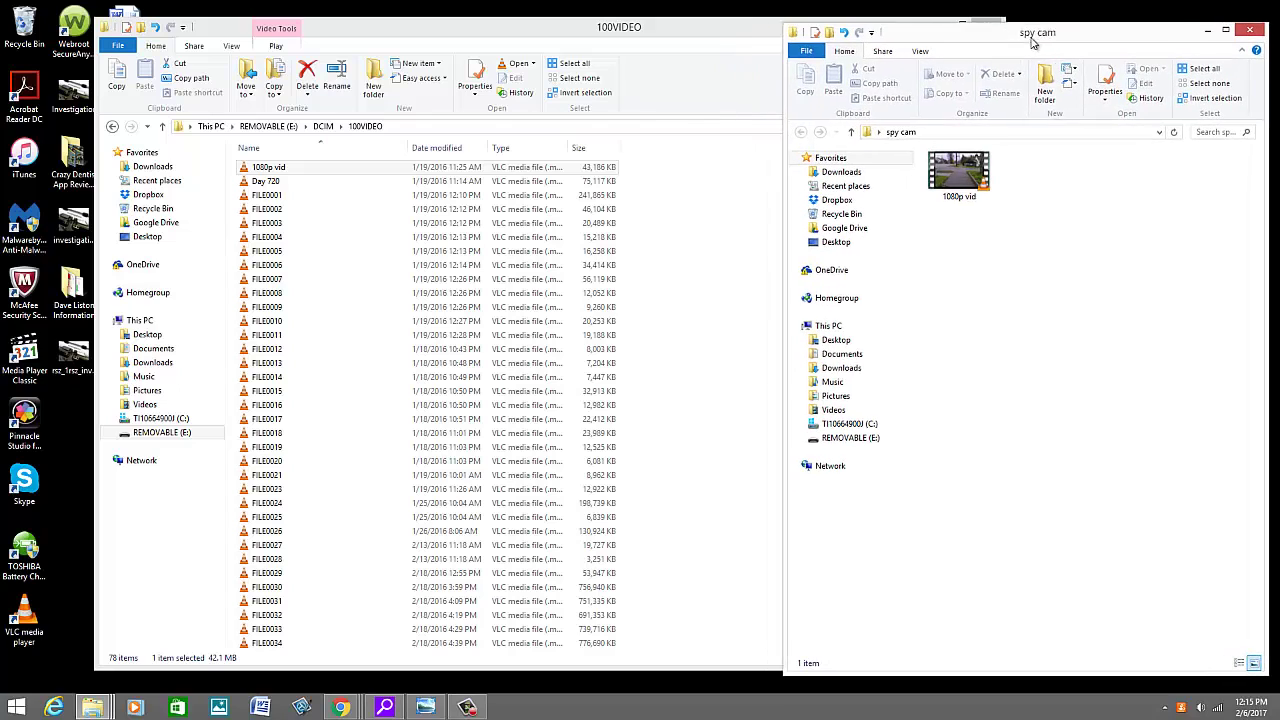
{"action": "left_click", "coordinate": [979, 183]}
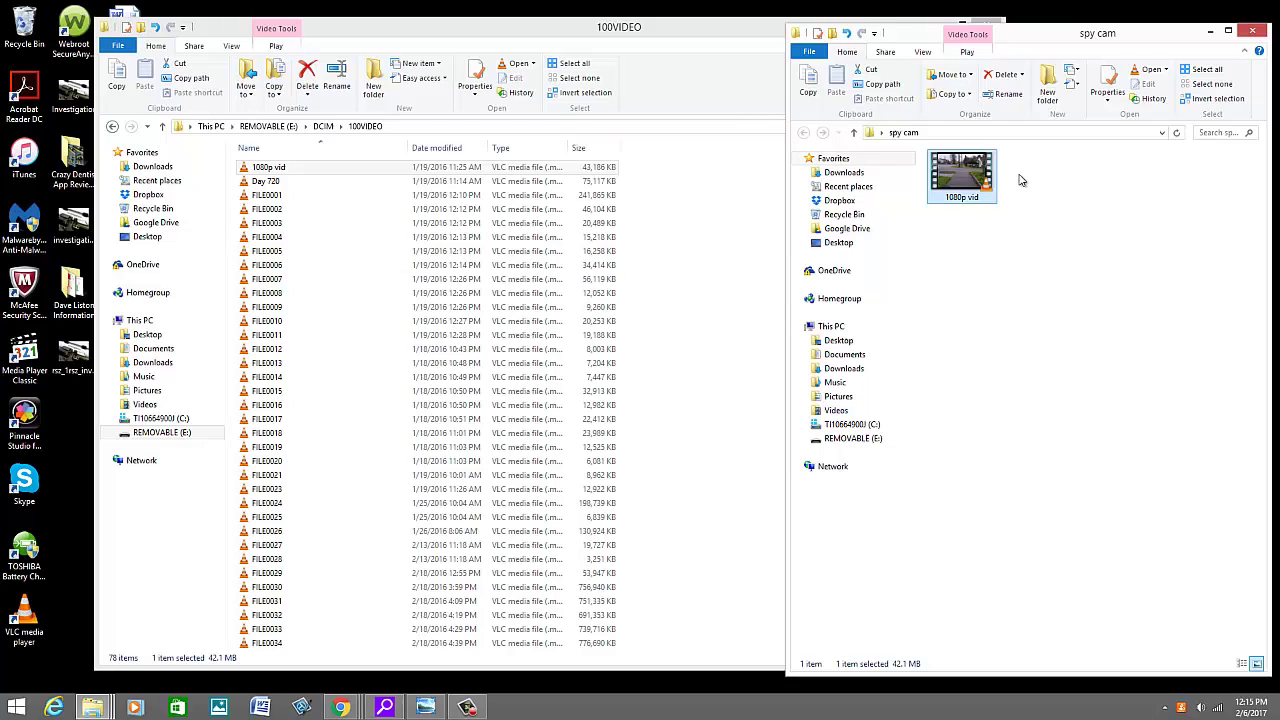
Step: Play the copied 1080p vid clip in VLC, then quit VLC and return to 100VIDEO
{"action": "key", "text": "Return"}
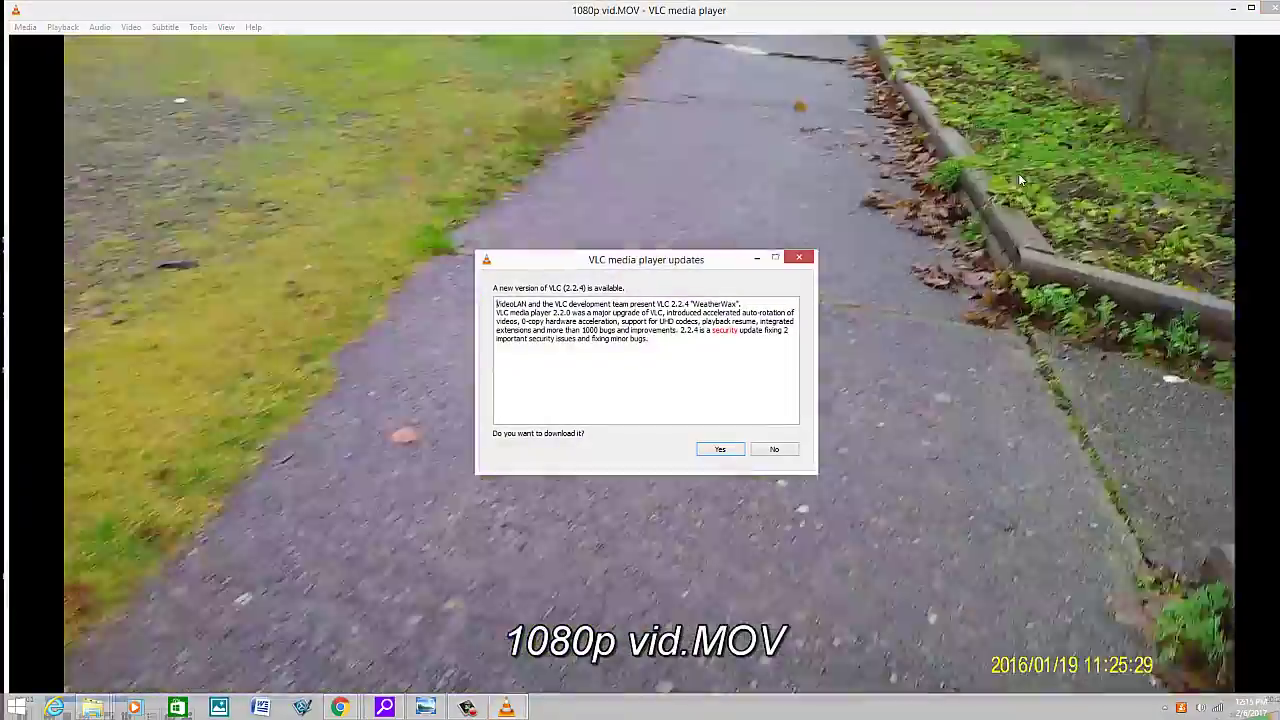
{"action": "key", "text": "Escape"}
{"action": "key", "text": "ctrl+q"}
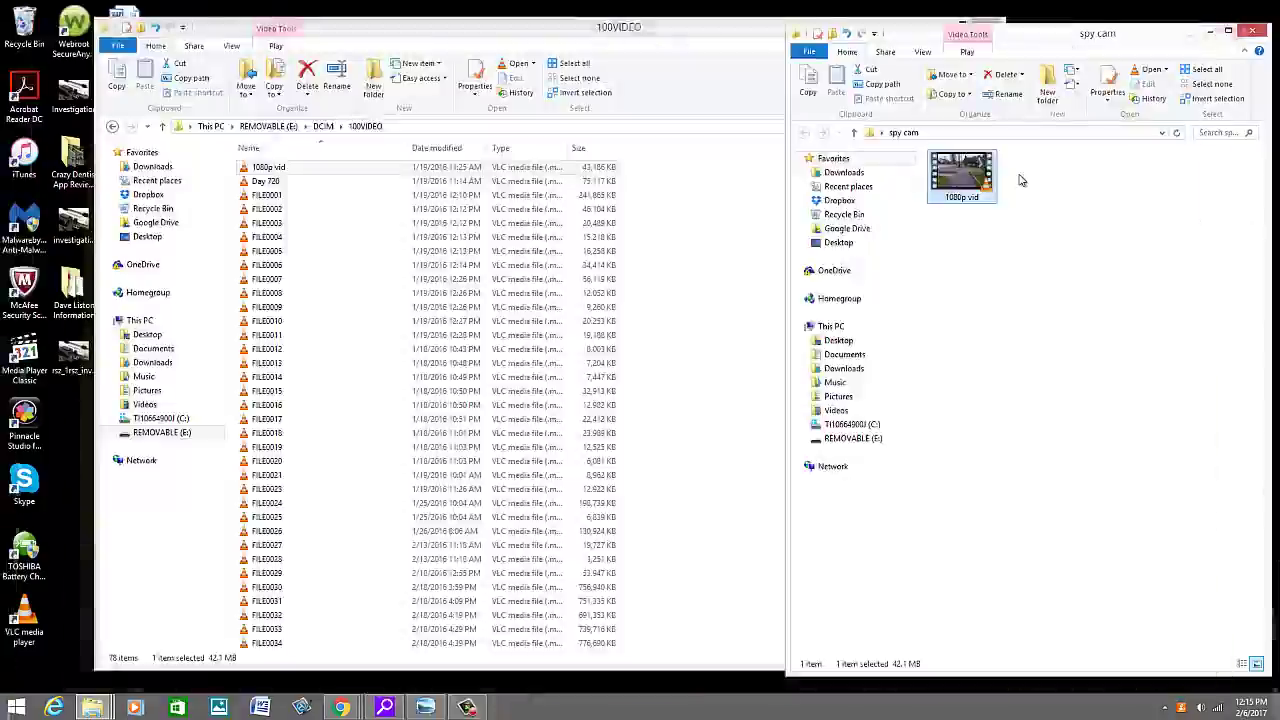
{"action": "key", "text": "alt+Tab"}
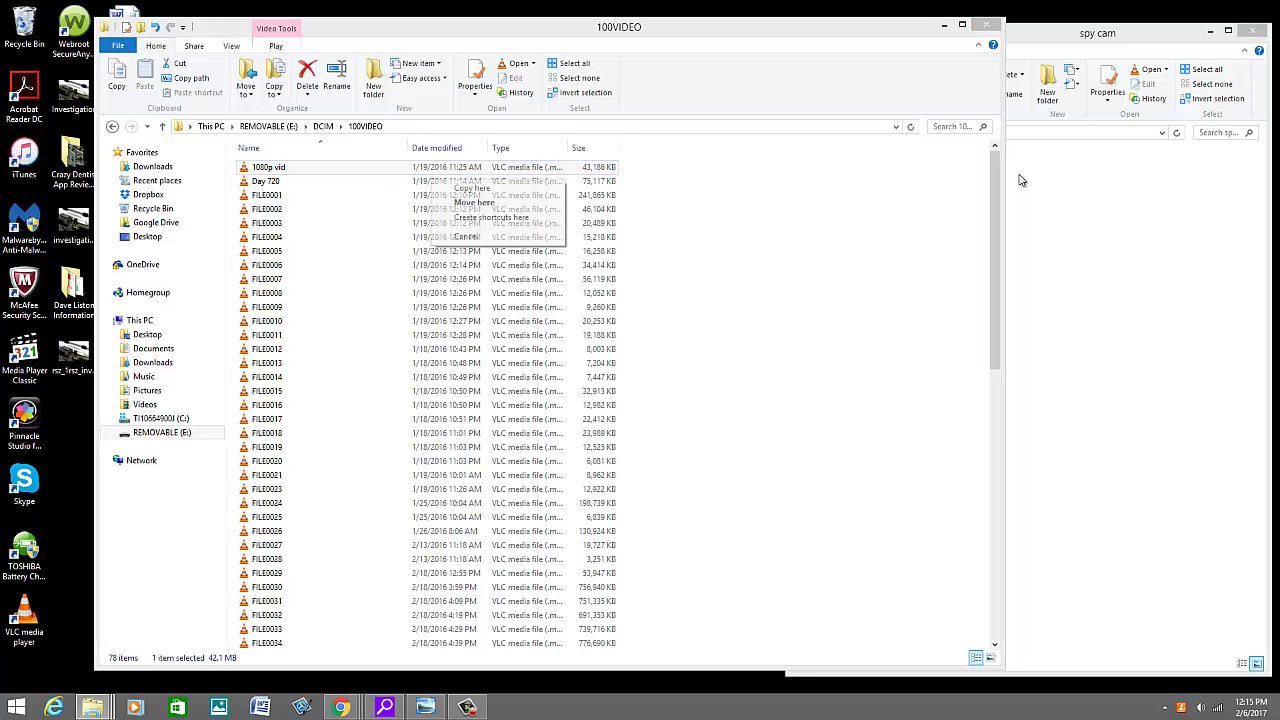
Step: Copy 1080p vid into spy cam, then permanently delete it from the camera's 100VIDEO folder
{"action": "key", "text": "Return"}
{"action": "key", "text": "shift+F10"}
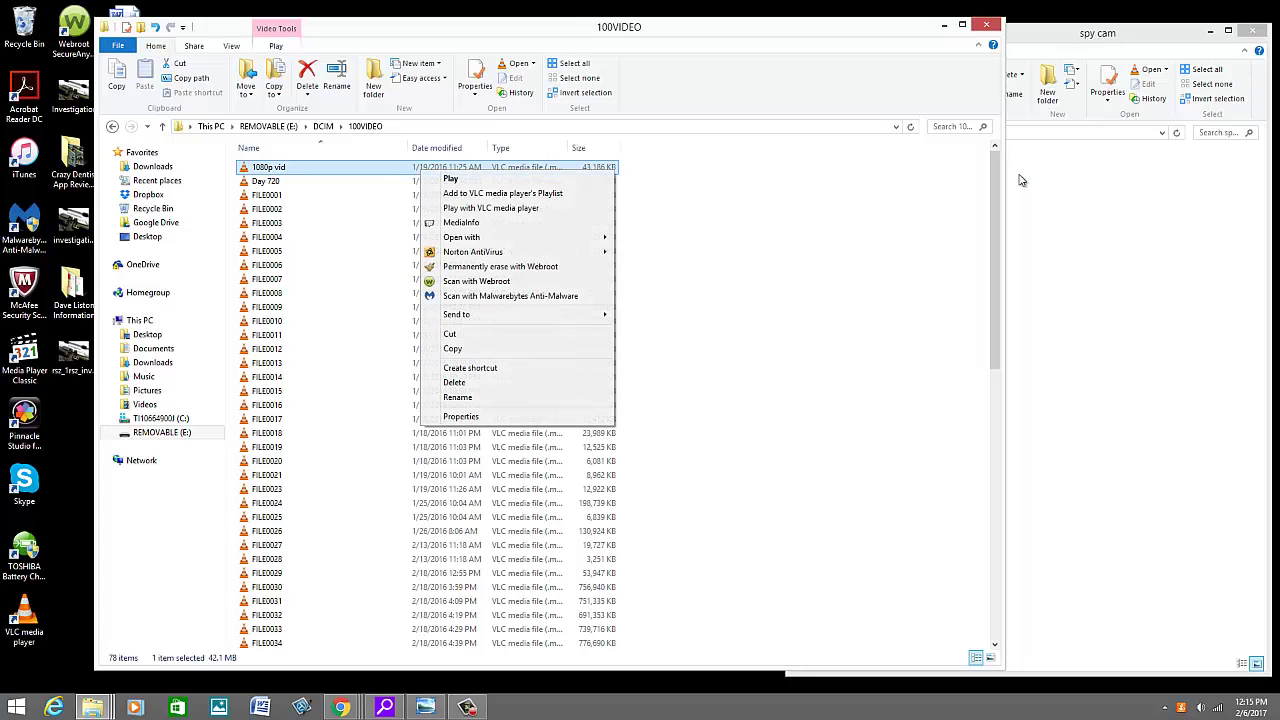
{"action": "key", "text": "Up"}
{"action": "key", "text": "Up"}
{"action": "key", "text": "Up"}
{"action": "key", "text": "Up"}
{"action": "key", "text": "Down"}
{"action": "key", "text": "Return"}
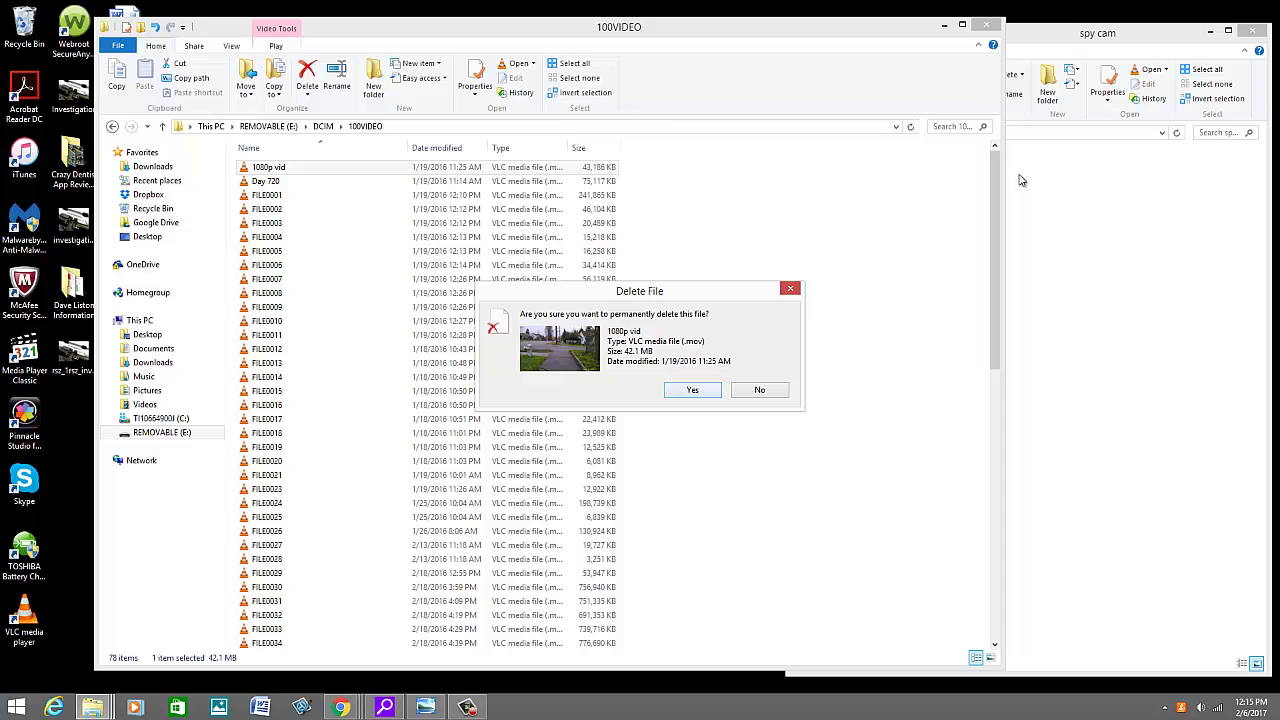
{"action": "key", "text": "Return"}
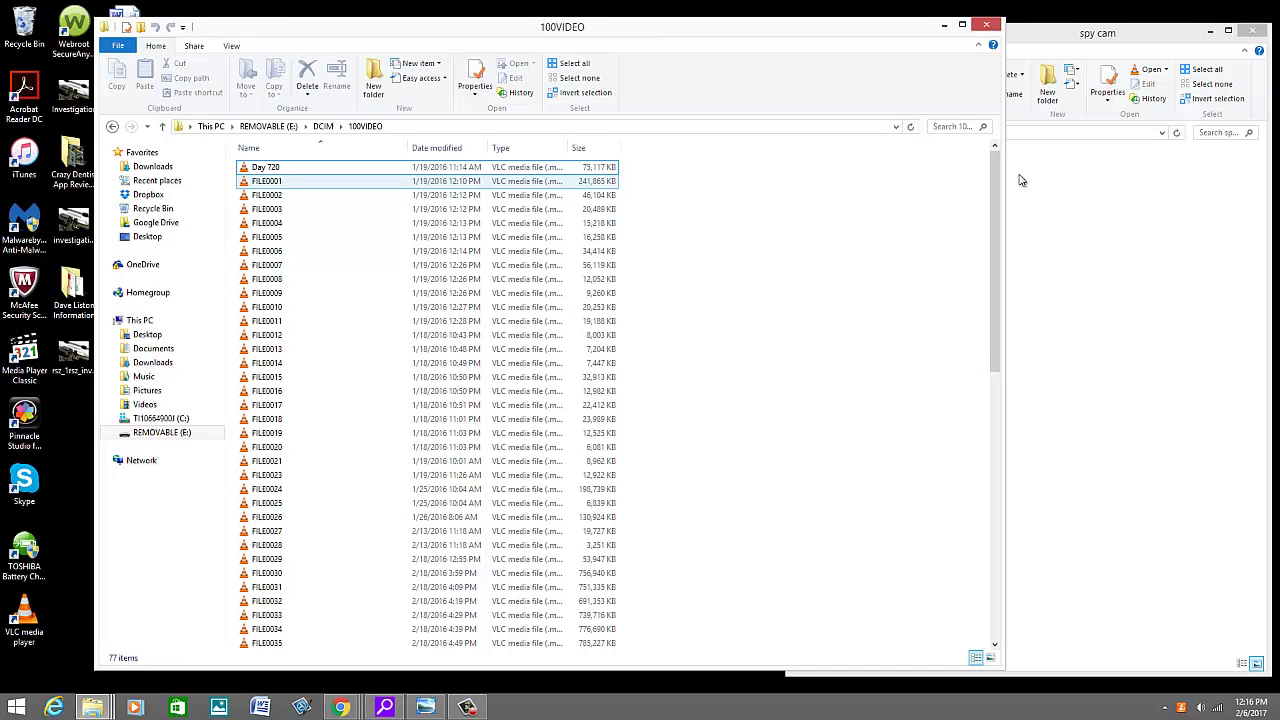
{"action": "key", "text": "ctrl+z"}
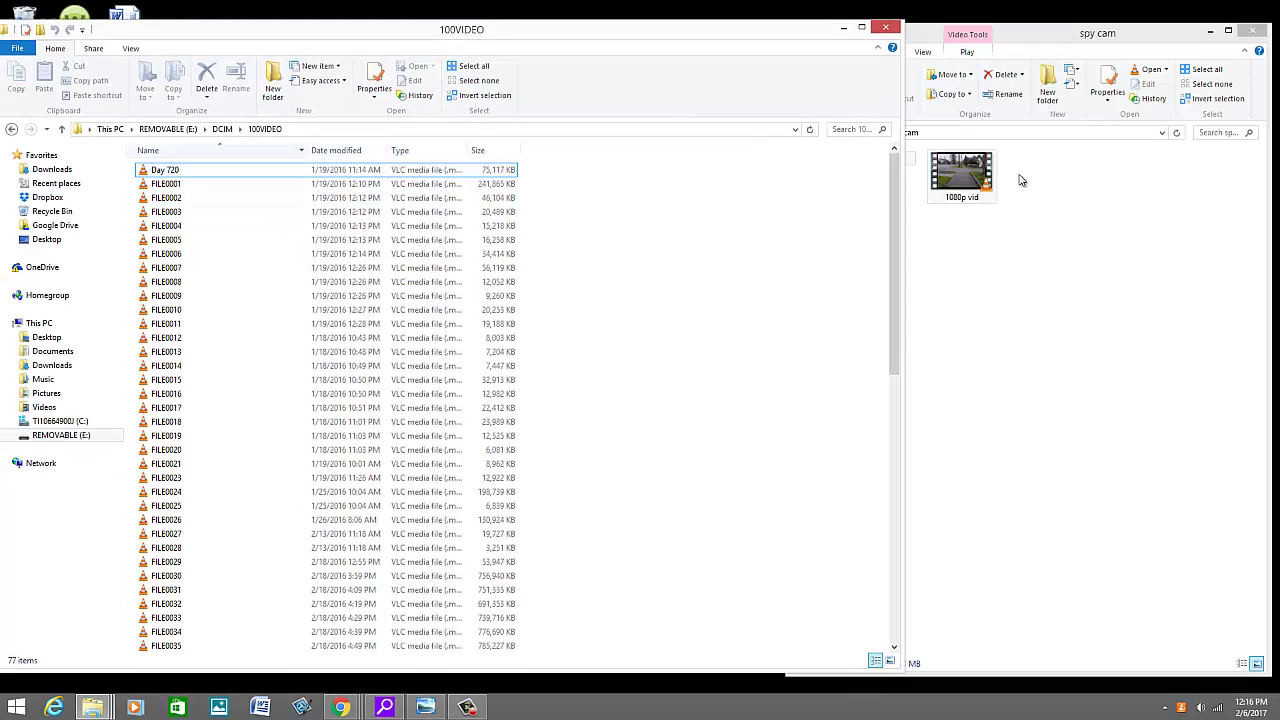
Step: Select Day 720 through FILE0009 and copy all ten videos into spy cam
{"action": "left_click_drag", "start_coordinate": [131, 164], "coordinate": [520, 300]}
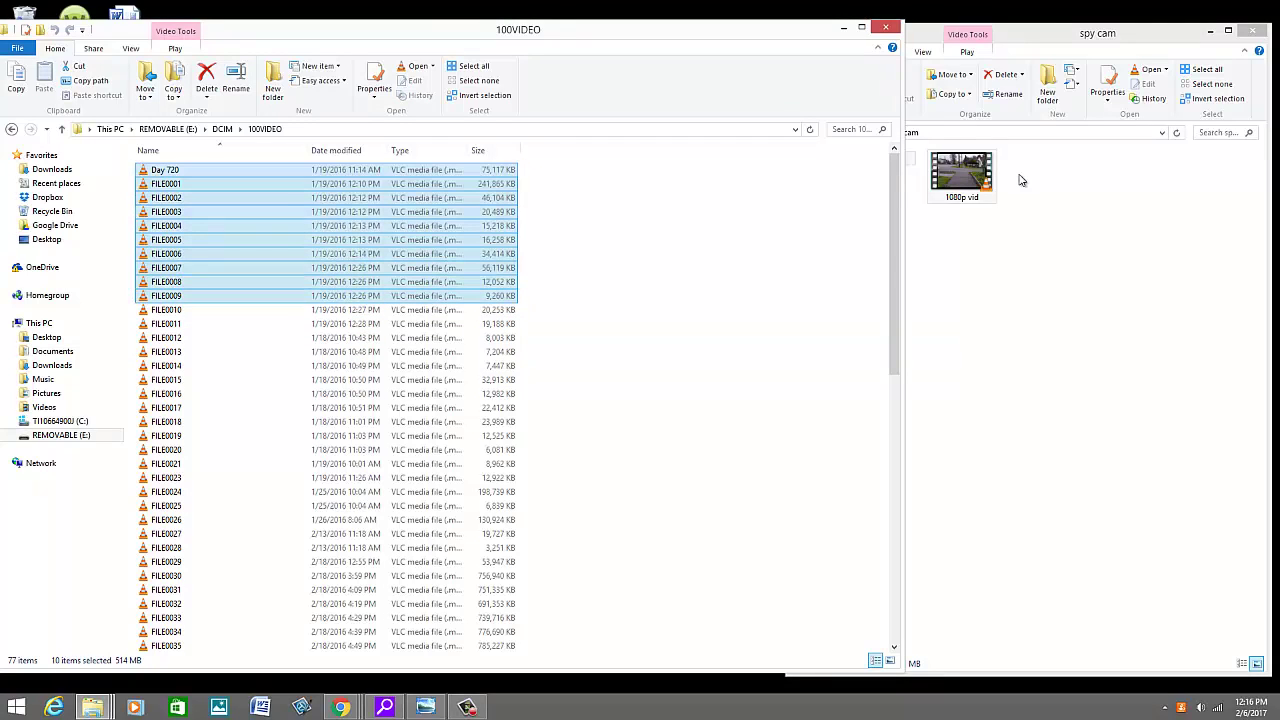
{"action": "left_click_drag", "start_coordinate": [250, 185], "coordinate": [1036, 275]}
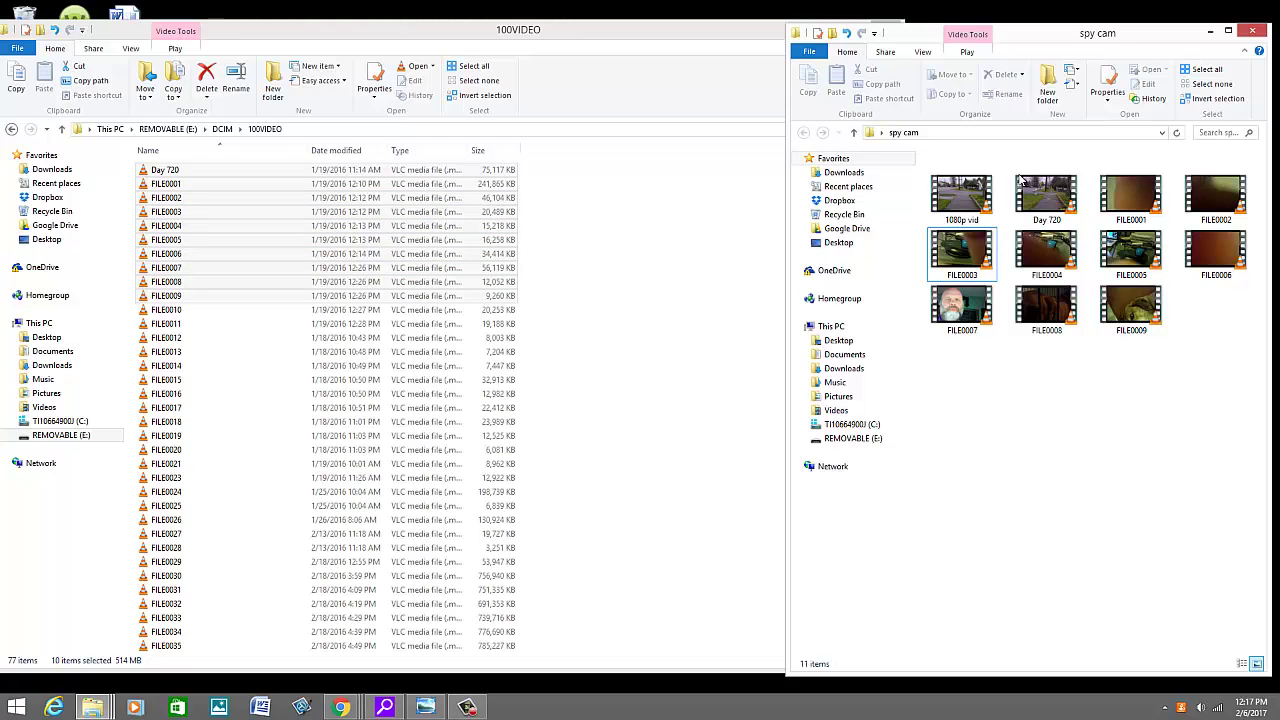
Step: Permanently delete the ten selected videos from 100VIDEO, leaving 67 items, and snap it left
{"action": "key", "text": "alt+Tab"}
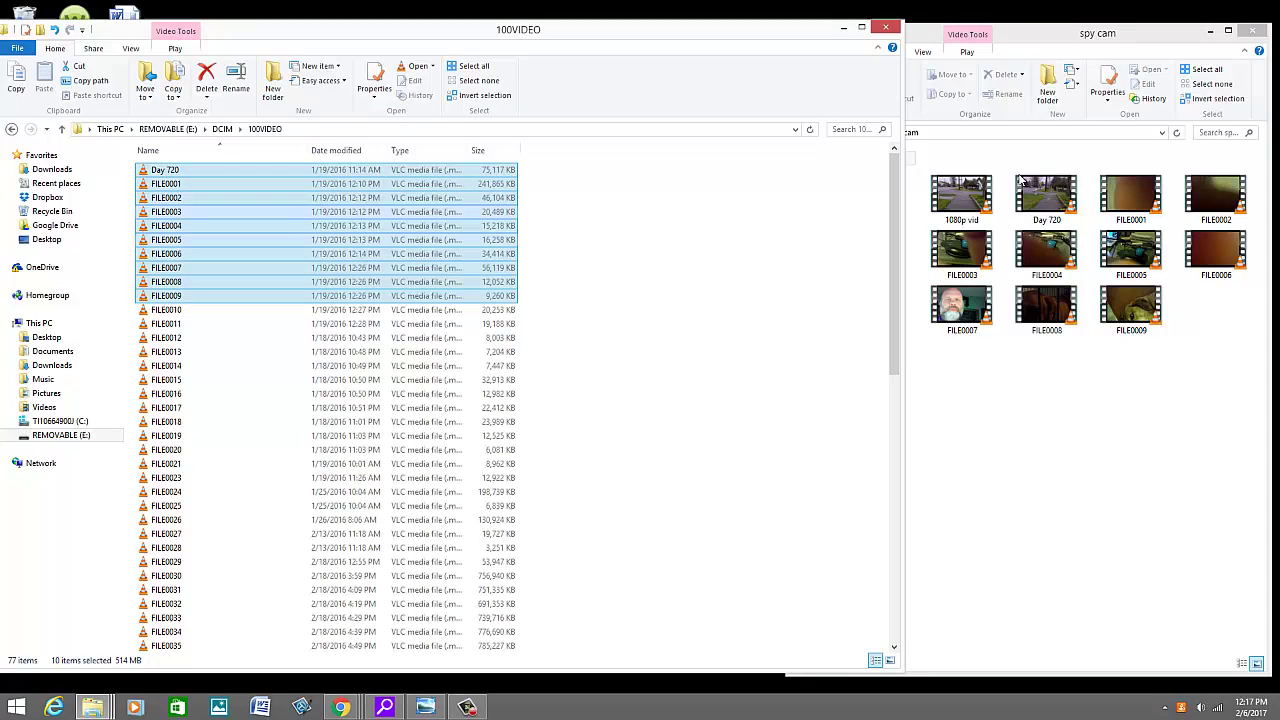
{"action": "key", "text": "Menu"}
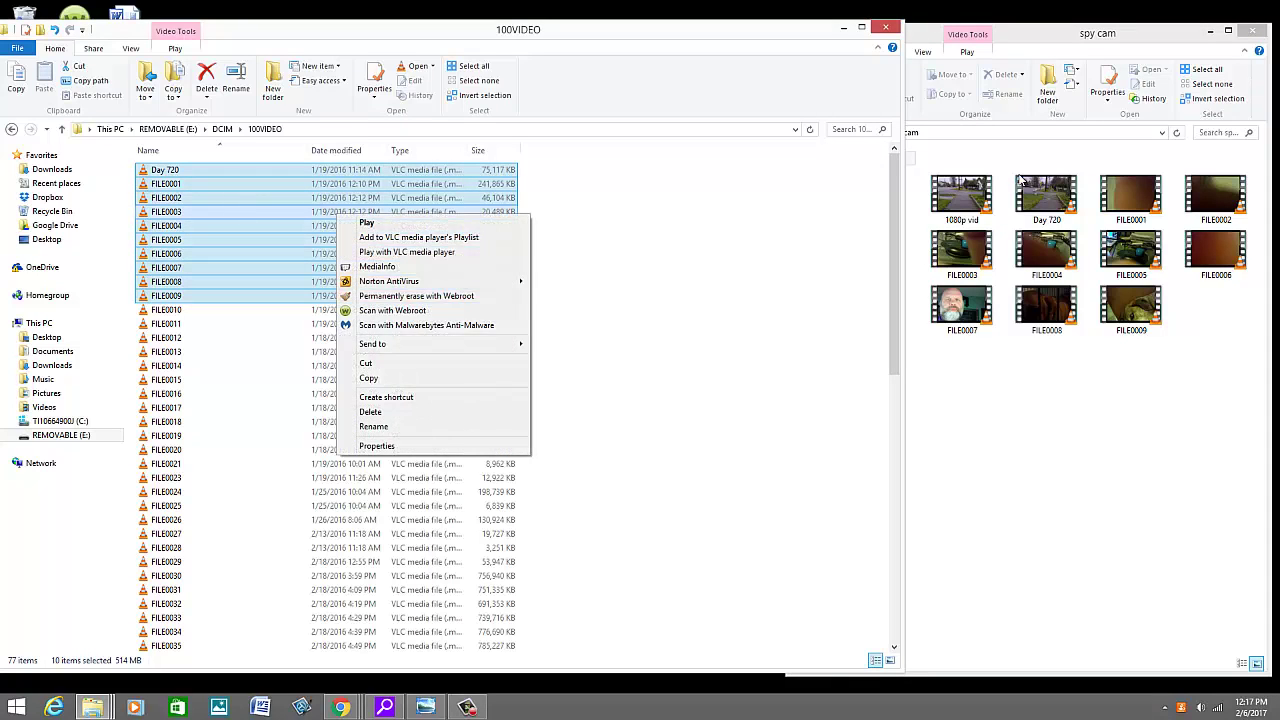
{"action": "key", "text": "Down"}
{"action": "key", "text": "Down"}
{"action": "key", "text": "Down"}
{"action": "key", "text": "Down"}
{"action": "key", "text": "Down"}
{"action": "key", "text": "Down"}
{"action": "key", "text": "Down"}
{"action": "key", "text": "Down"}
{"action": "key", "text": "Down"}
{"action": "key", "text": "Down"}
{"action": "key", "text": "Down"}
{"action": "key", "text": "Down"}
{"action": "key", "text": "Down"}
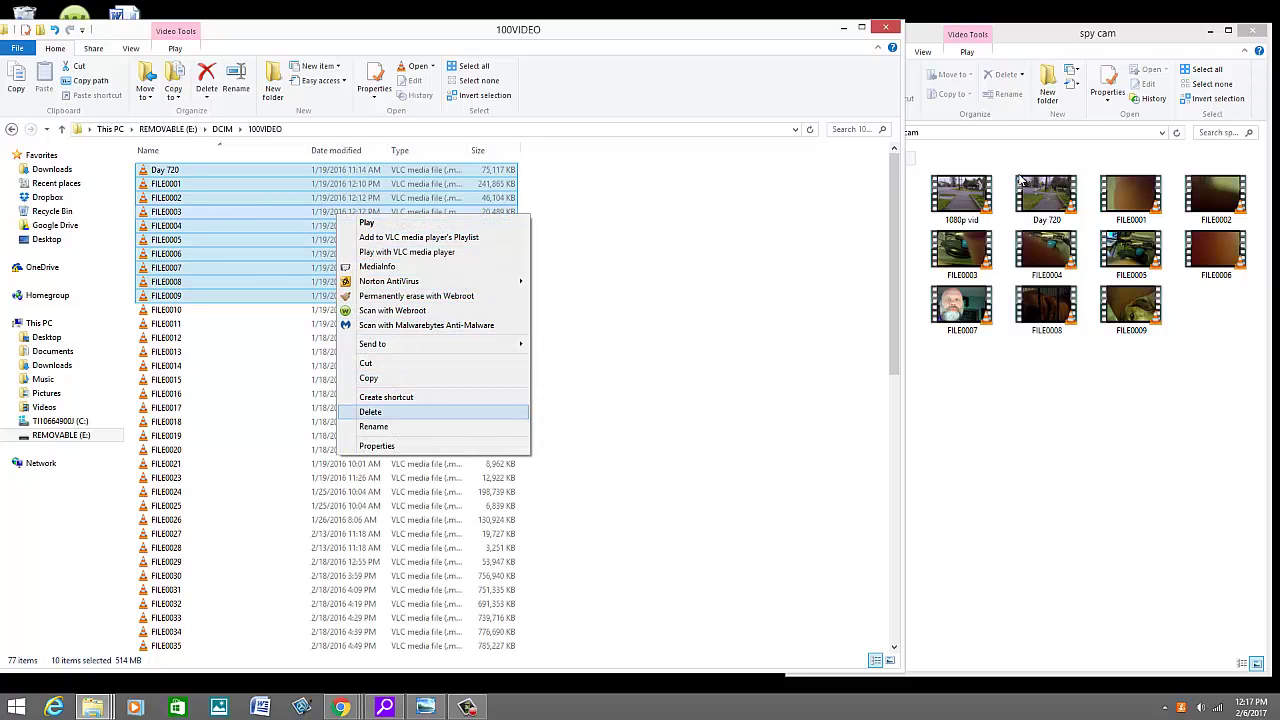
{"action": "key", "text": "Return"}
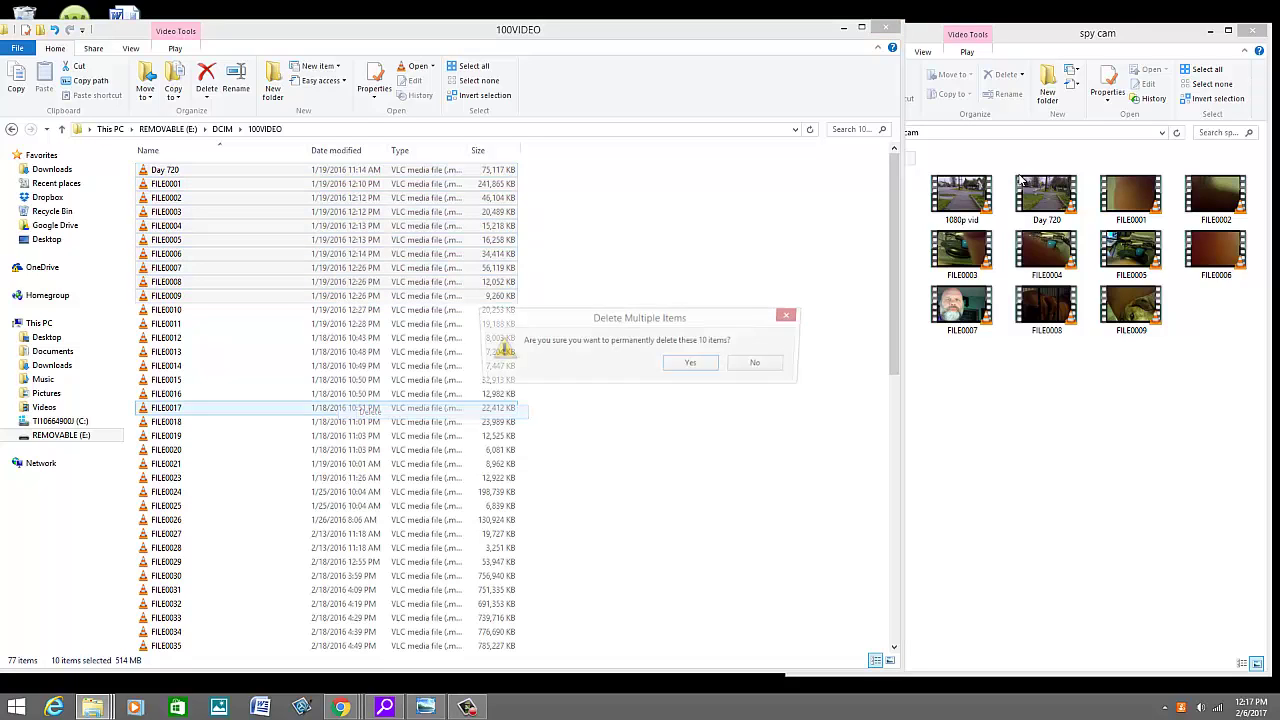
{"action": "key", "text": "Return"}
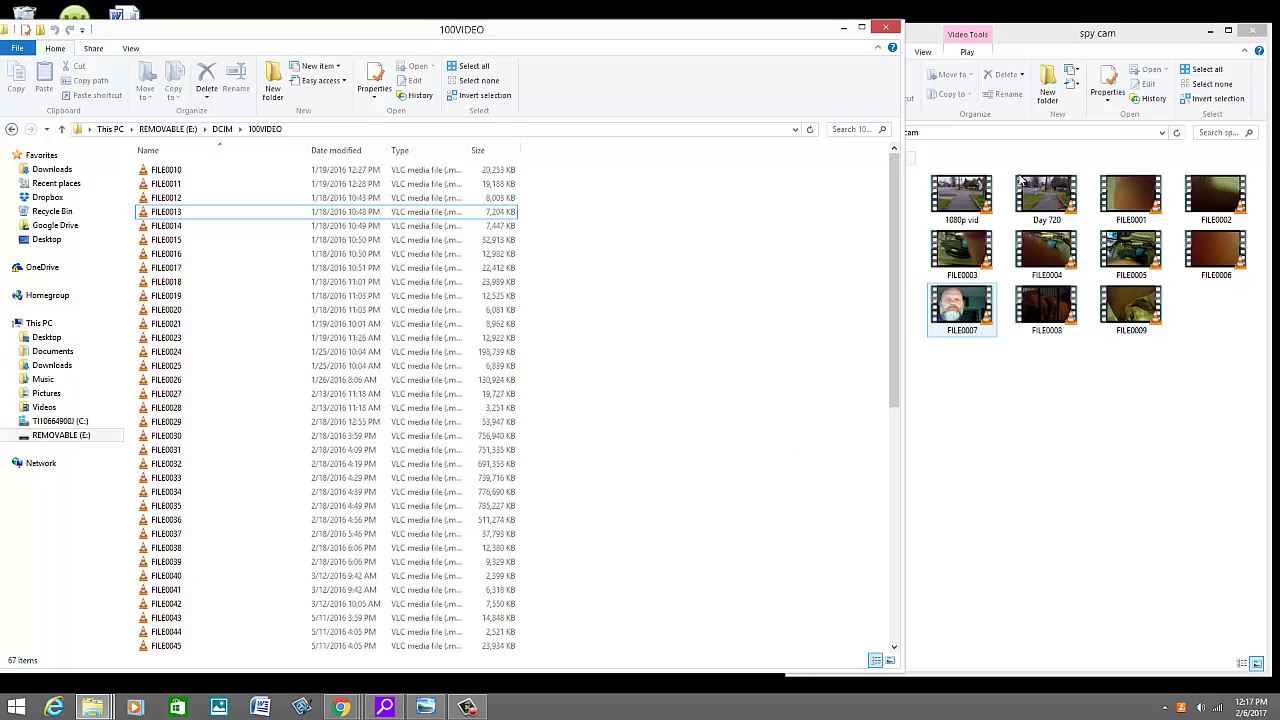
{"action": "key", "text": "super+Left"}
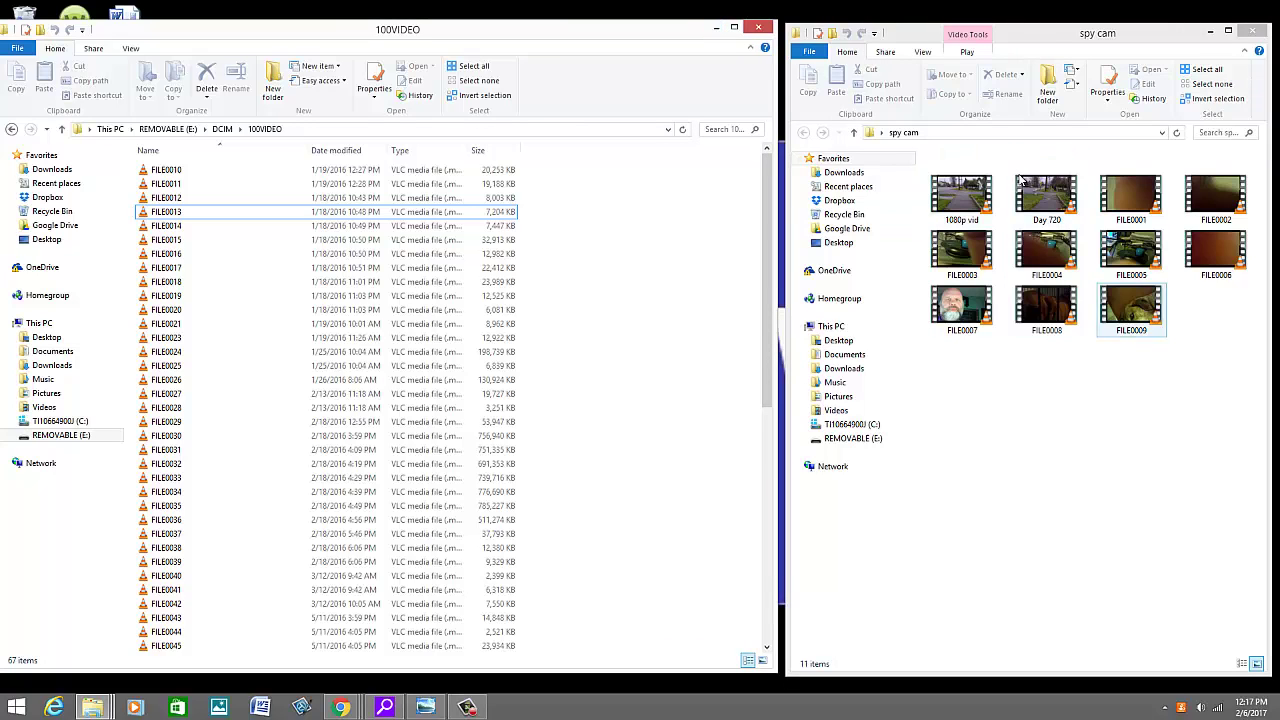
Step: Close both folder windows, reopen spy cam from the desktop to check its 11 videos, then close it
{"action": "key", "text": "alt+F4"}
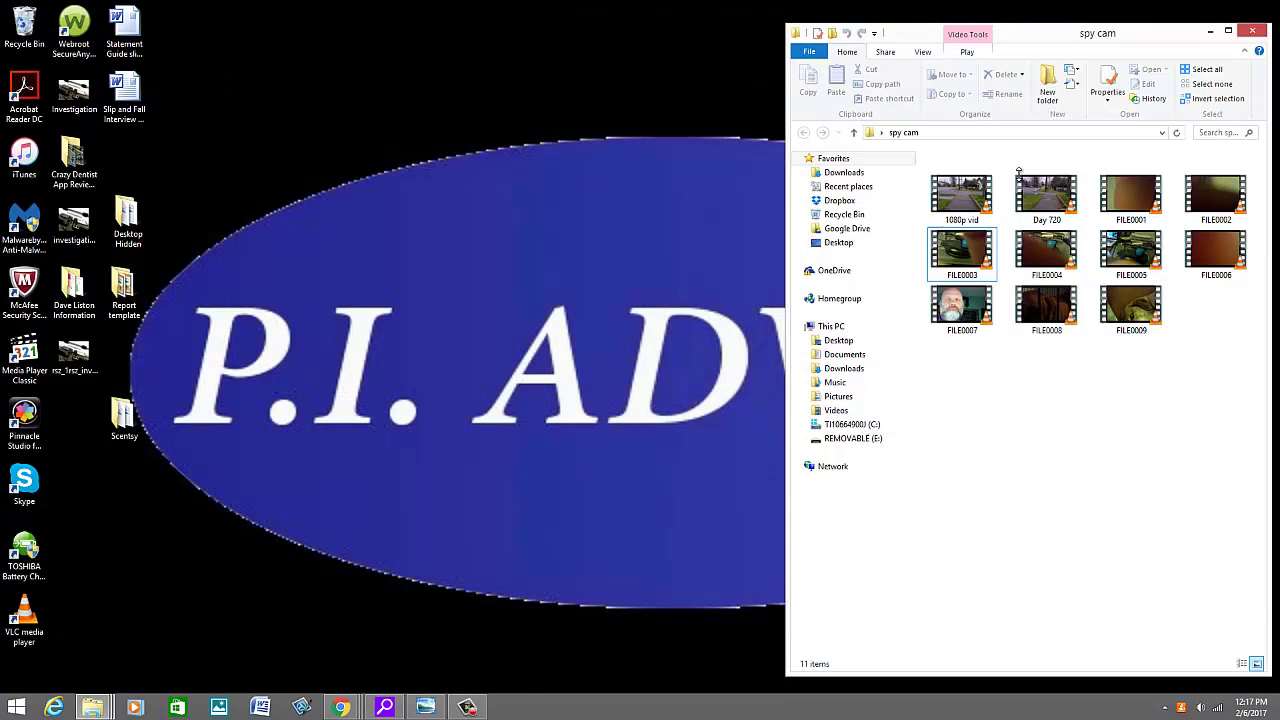
{"action": "left_click_drag", "start_coordinate": [1000, 33], "coordinate": [678, 29]}
{"action": "key", "text": "alt+F4"}
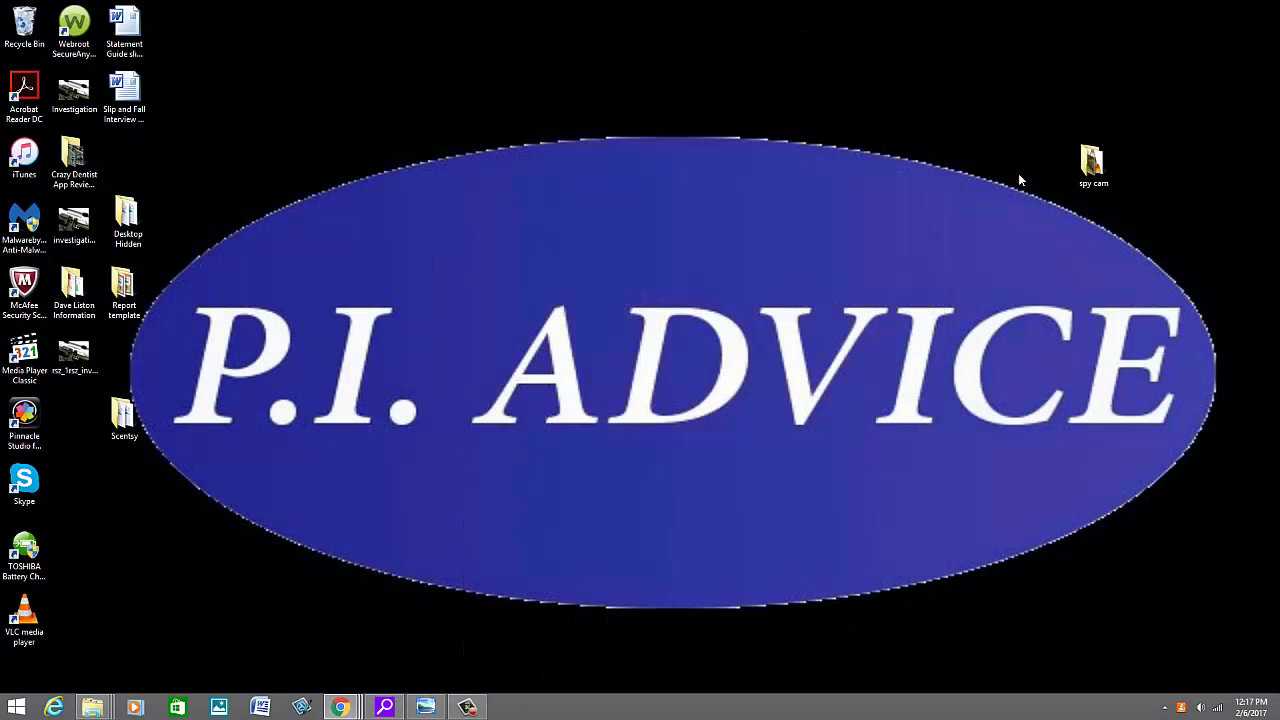
{"action": "key", "text": "Return"}
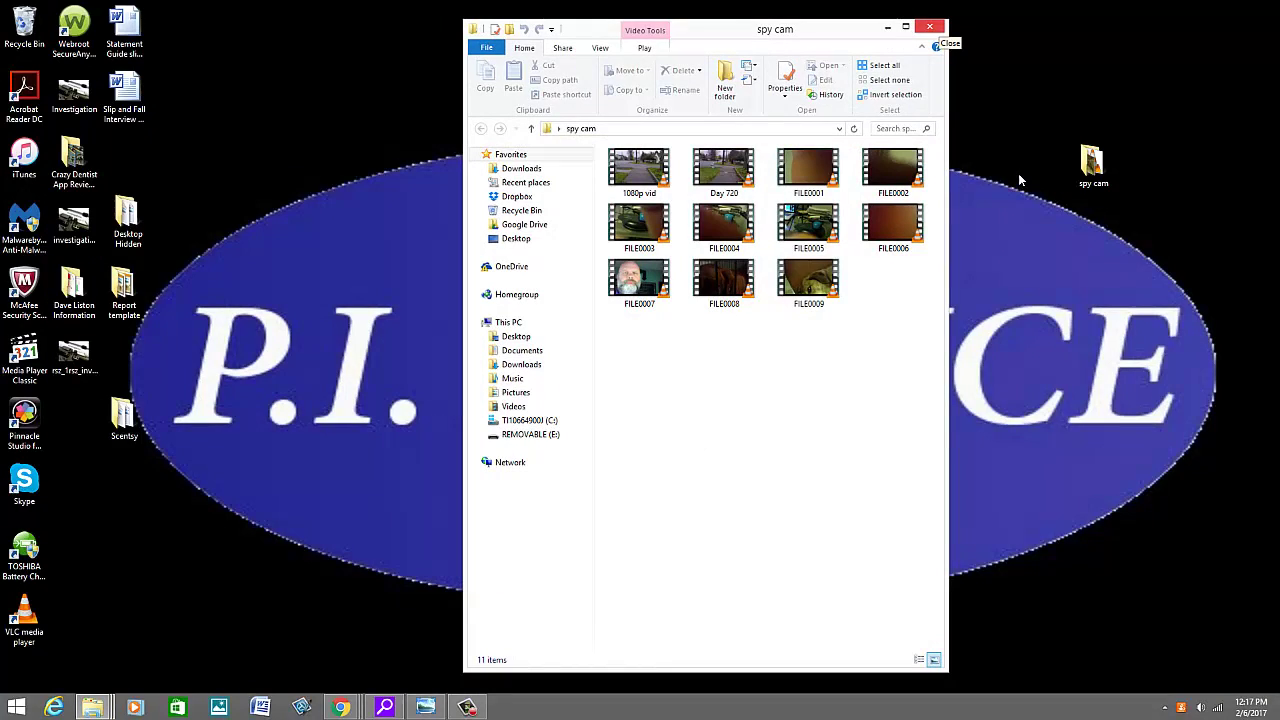
{"action": "key", "text": "alt+F4"}
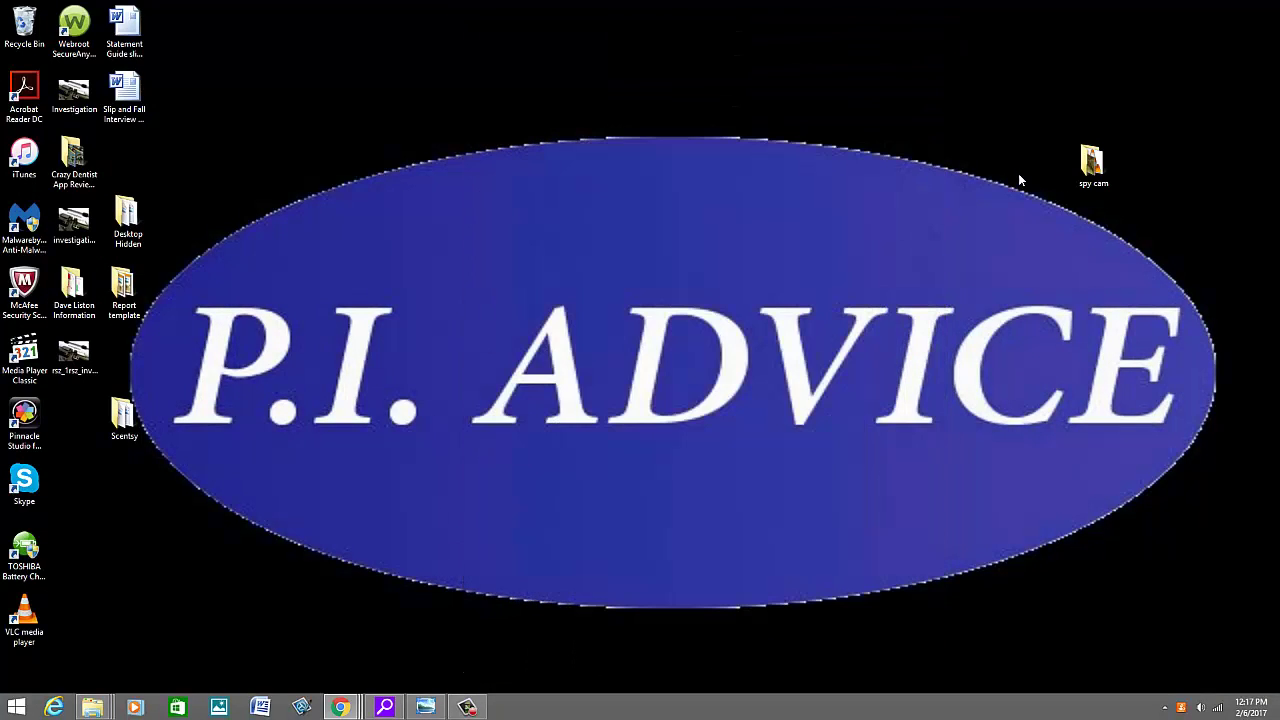